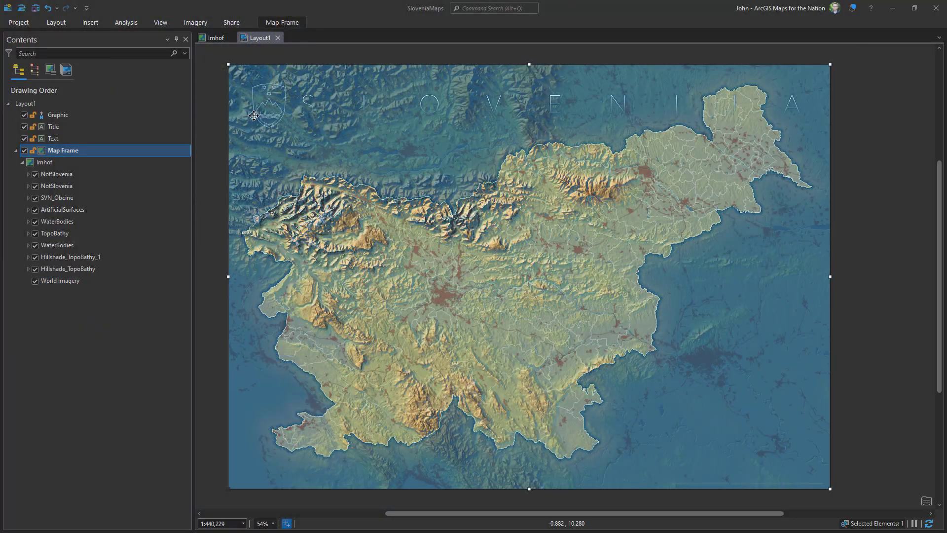
- Activate the map frame on the Slovenia layout
{"action": "left_click", "coordinate": [261, 42]}
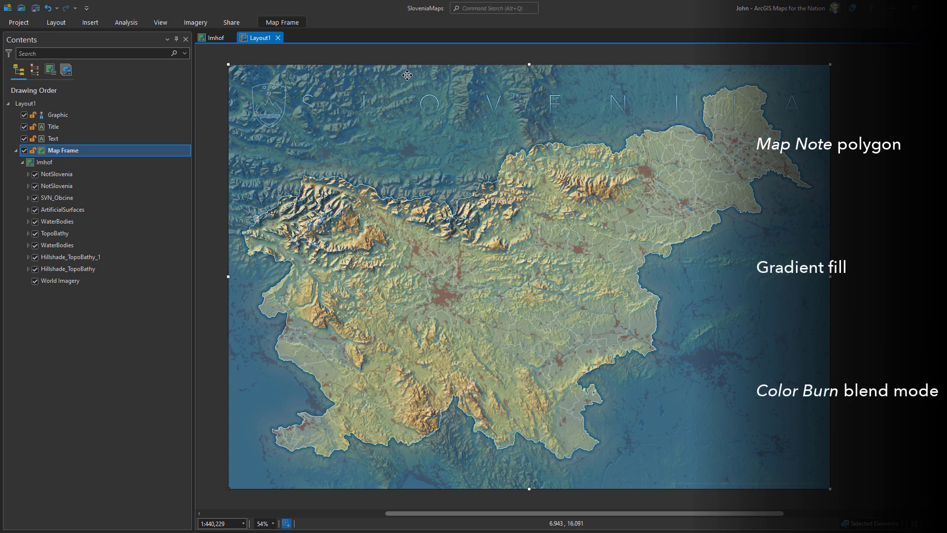
{"action": "right_click", "coordinate": [109, 154]}
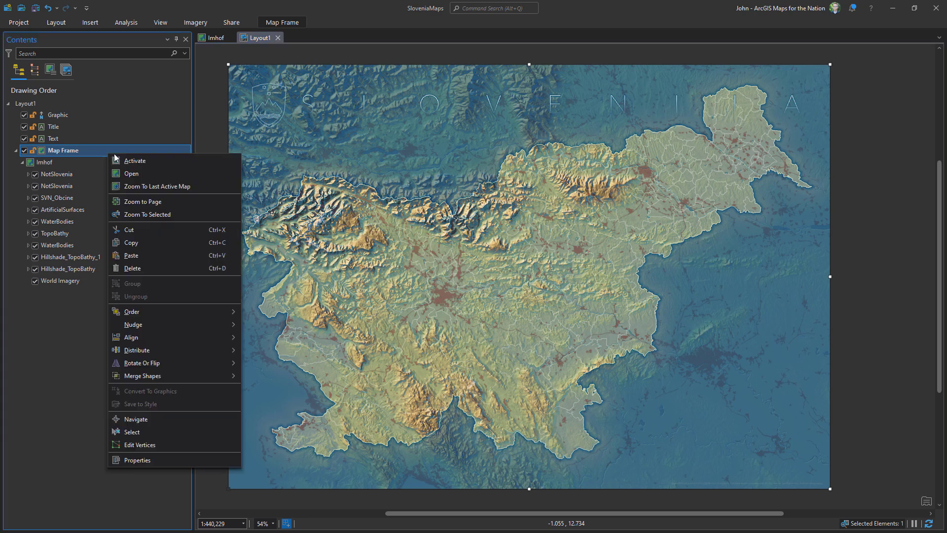
{"action": "left_click", "coordinate": [136, 160]}
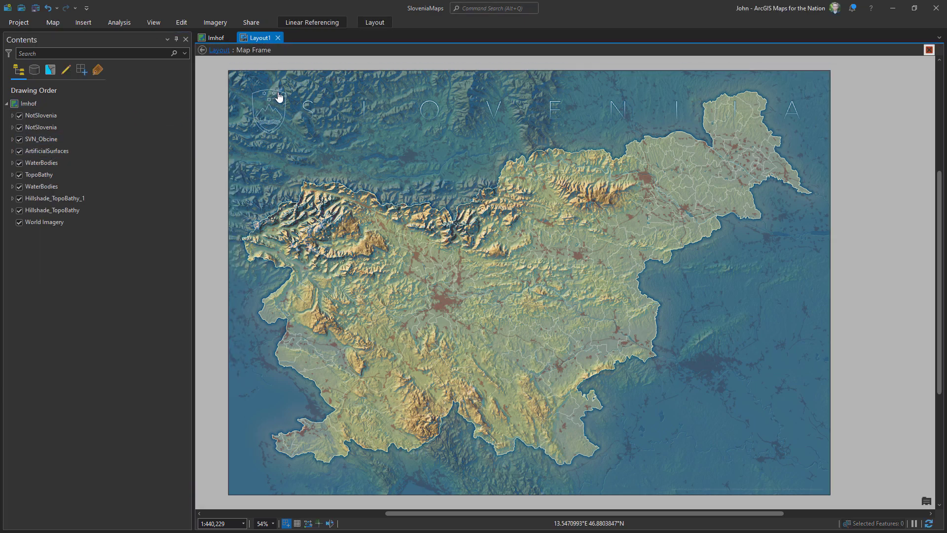
- Add a Polygon Map Notes layer from the Layer Templates gallery and expand it
{"action": "left_click", "coordinate": [84, 24]}
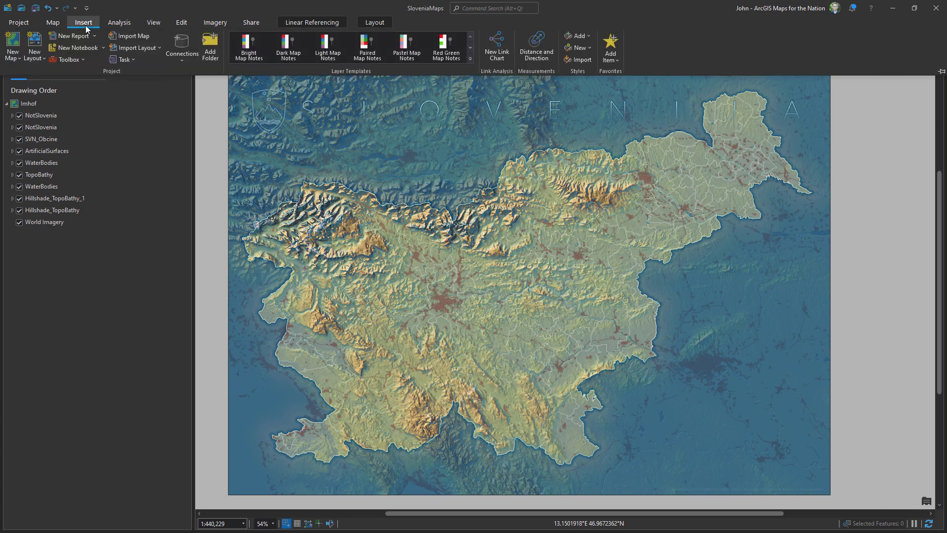
{"action": "scroll", "coordinate": [399, 45], "scroll_direction": "down", "scroll_amount": 1}
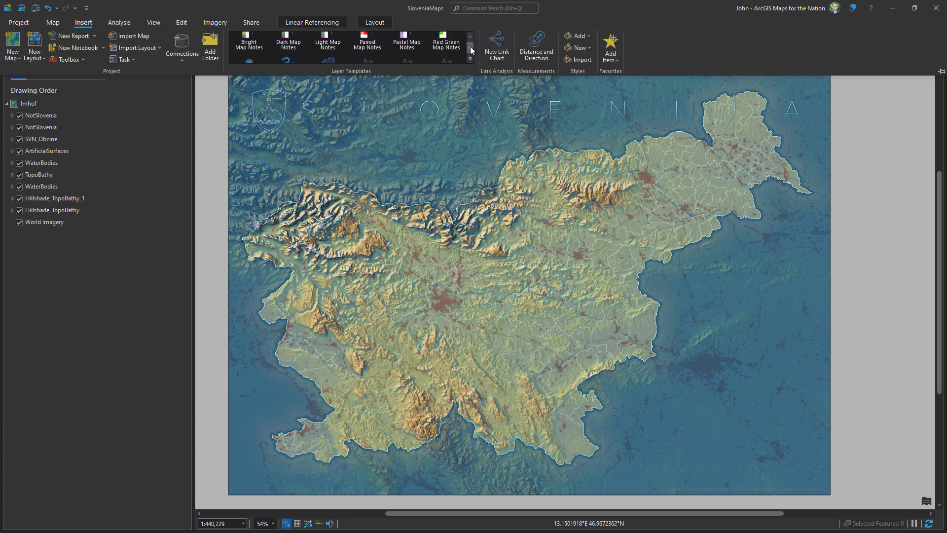
{"action": "left_click", "coordinate": [331, 51]}
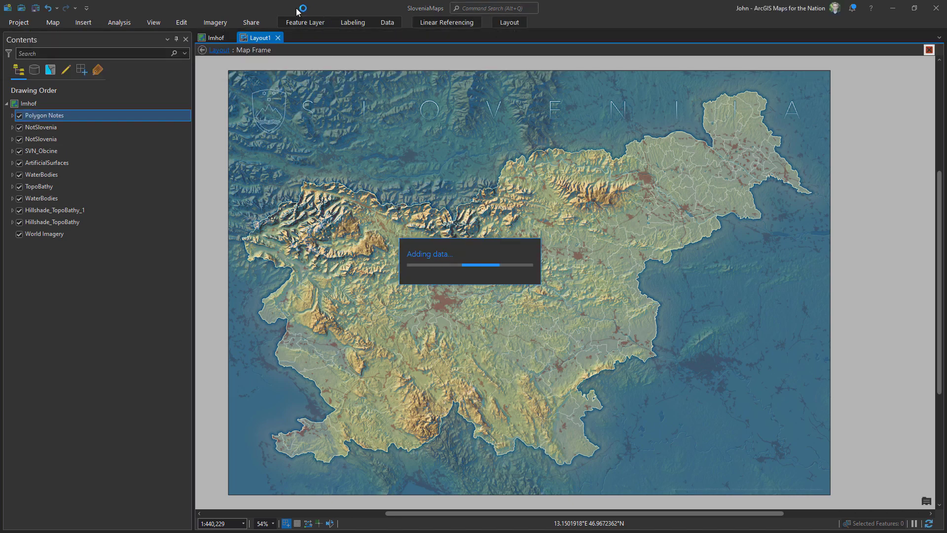
{"action": "left_click", "coordinate": [12, 115]}
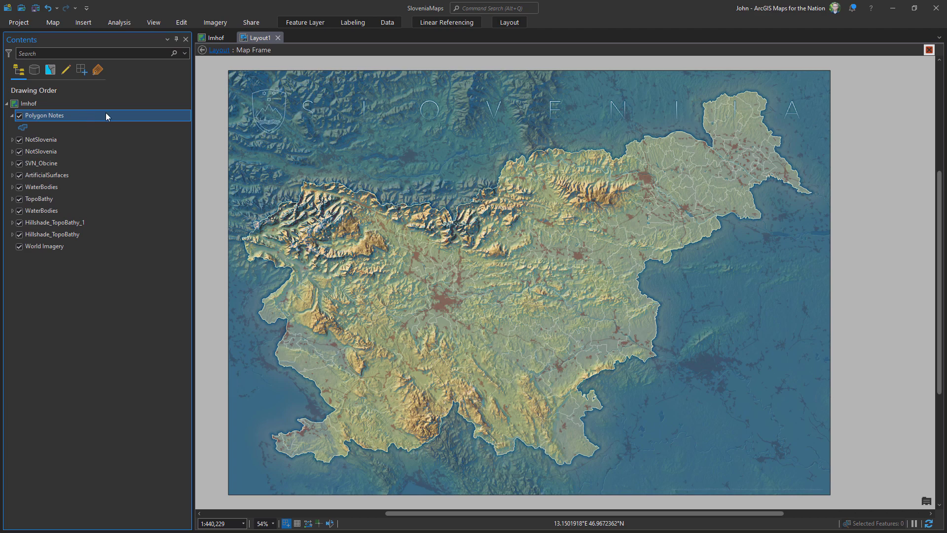
- Sketch a Polygon Notes polygon covering the whole map frame
{"action": "left_click", "coordinate": [180, 25]}
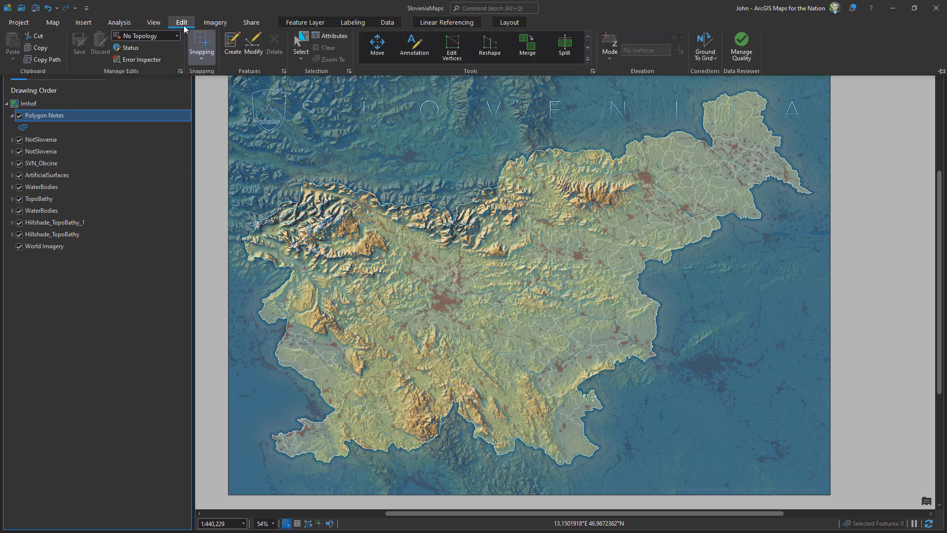
{"action": "left_click", "coordinate": [232, 48]}
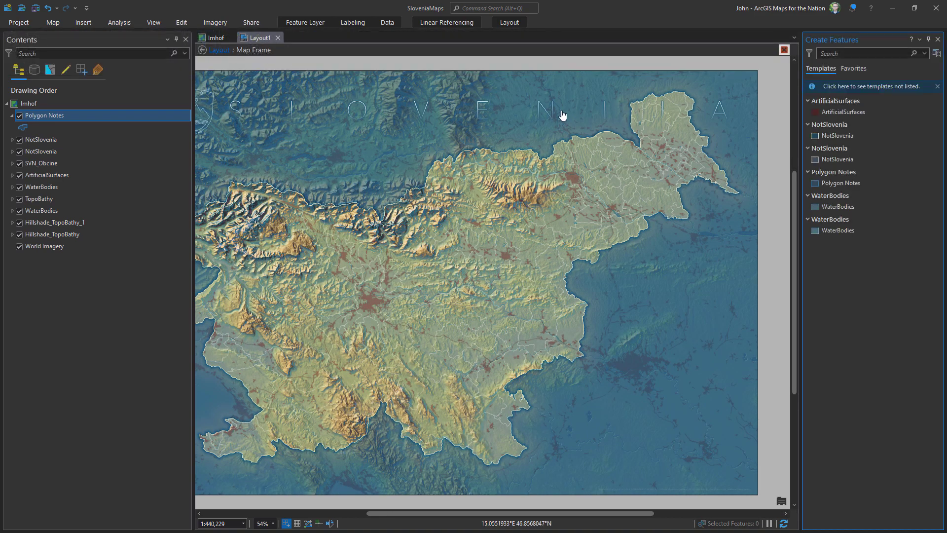
{"action": "left_click", "coordinate": [842, 184]}
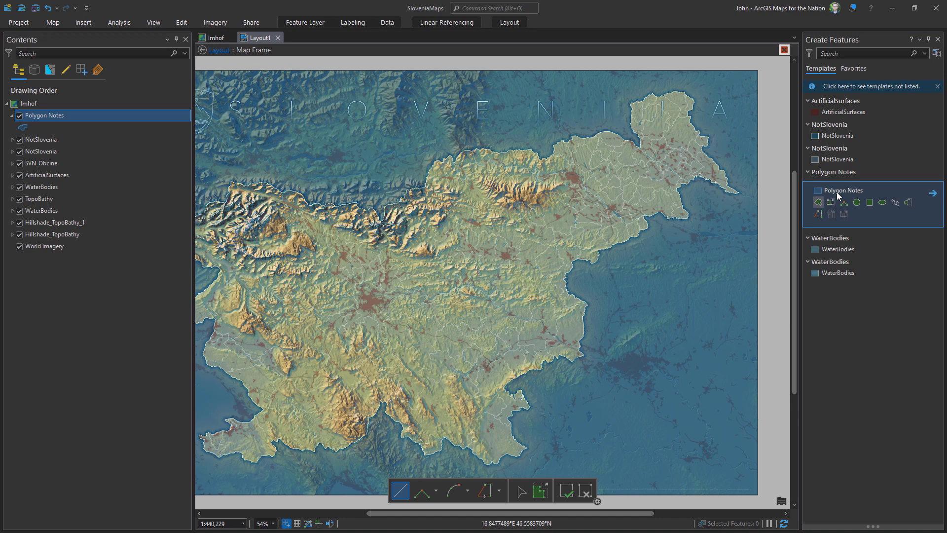
{"action": "left_click", "coordinate": [819, 205]}
{"action": "left_click_drag", "start_coordinate": [639, 514], "coordinate": [576, 514]}
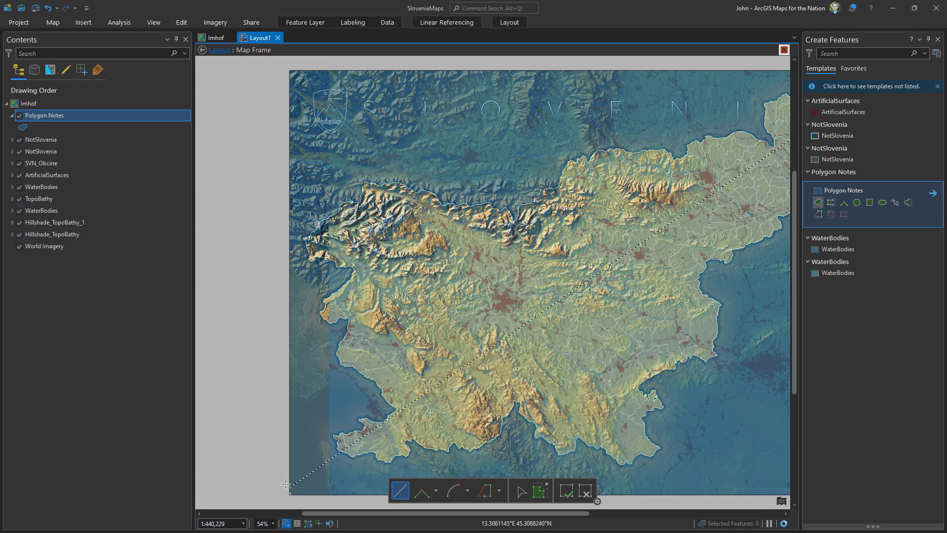
{"action": "double_click", "coordinate": [290, 70]}
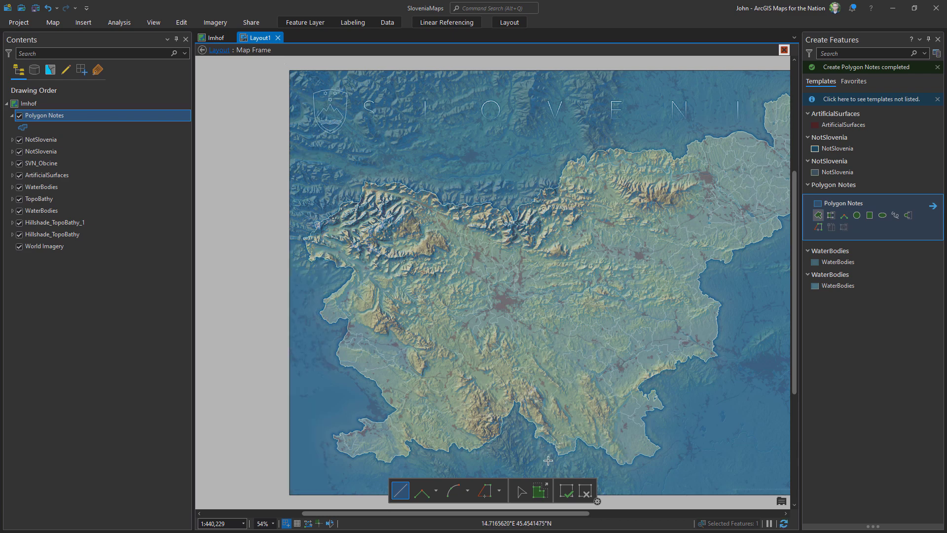
- Save the new polygon note edits and close the Create Features pane
{"action": "left_click", "coordinate": [566, 492]}
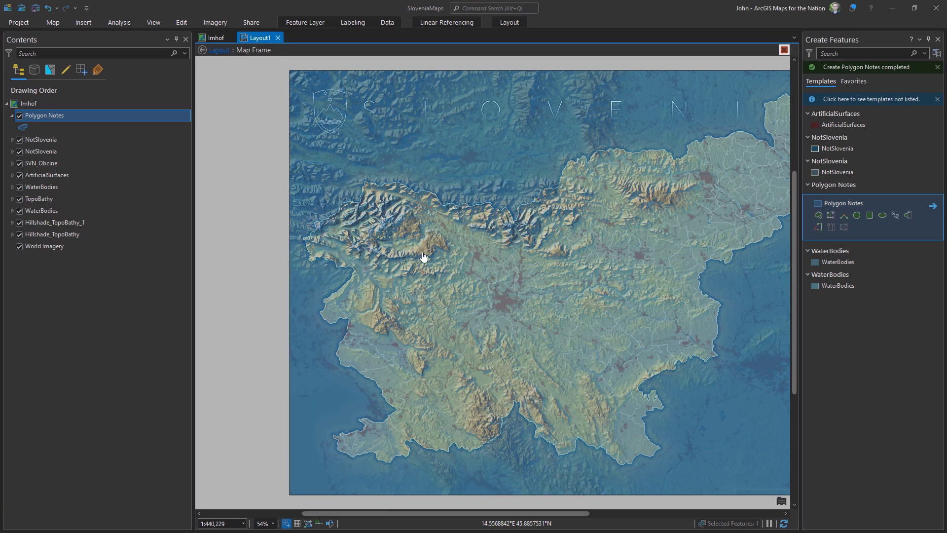
{"action": "left_click", "coordinate": [181, 23]}
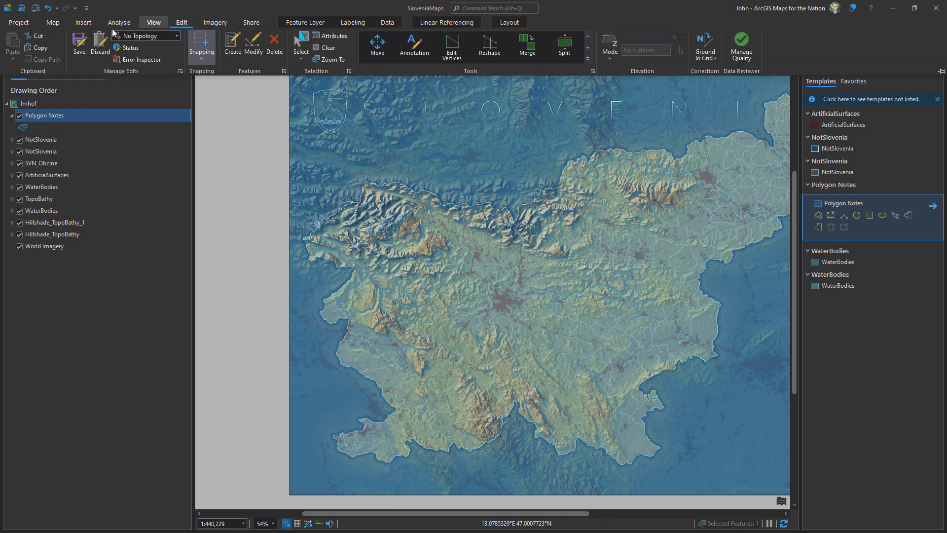
{"action": "left_click", "coordinate": [81, 43]}
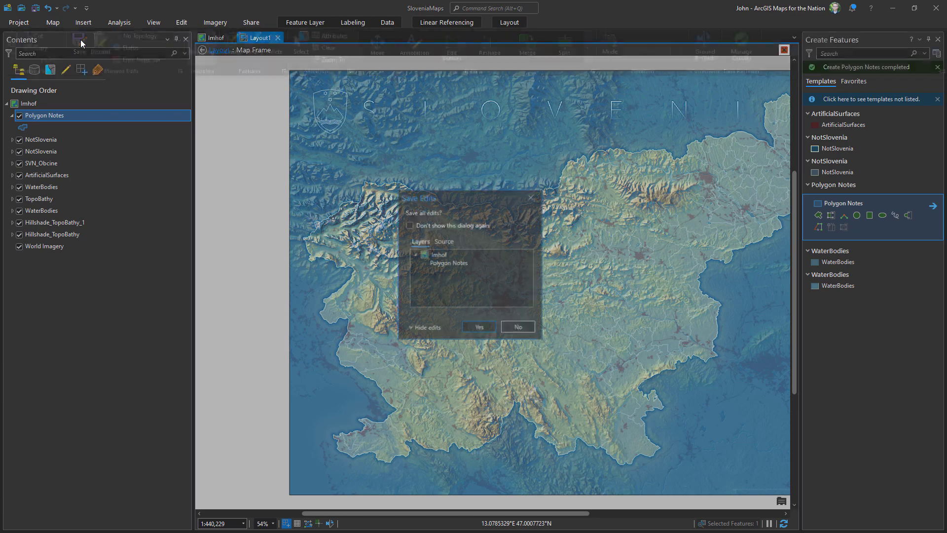
{"action": "left_click", "coordinate": [482, 328]}
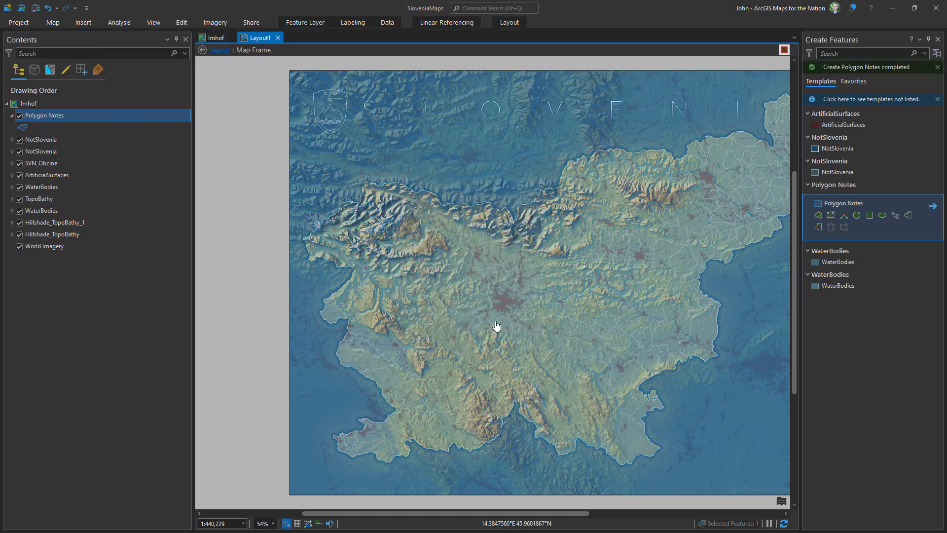
{"action": "left_click", "coordinate": [938, 41]}
{"action": "left_click_drag", "start_coordinate": [557, 517], "coordinate": [561, 517]}
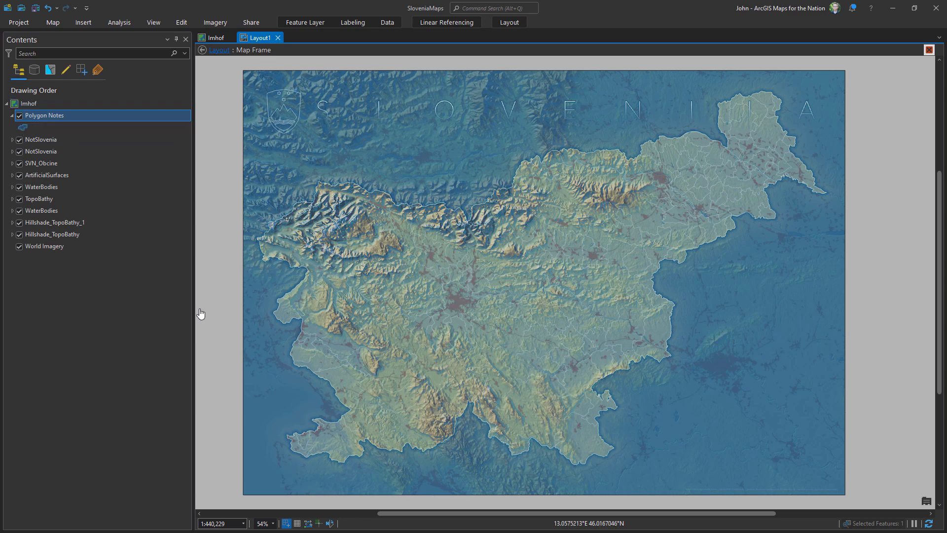
- Remove the Polygon Notes outline and switch its fill to a gradient
{"action": "left_click", "coordinate": [23, 129]}
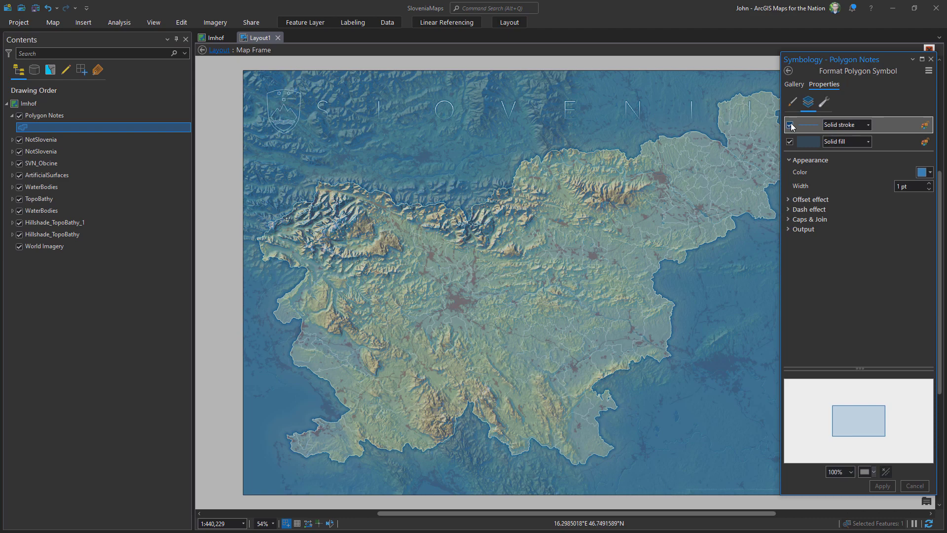
{"action": "left_click", "coordinate": [789, 125]}
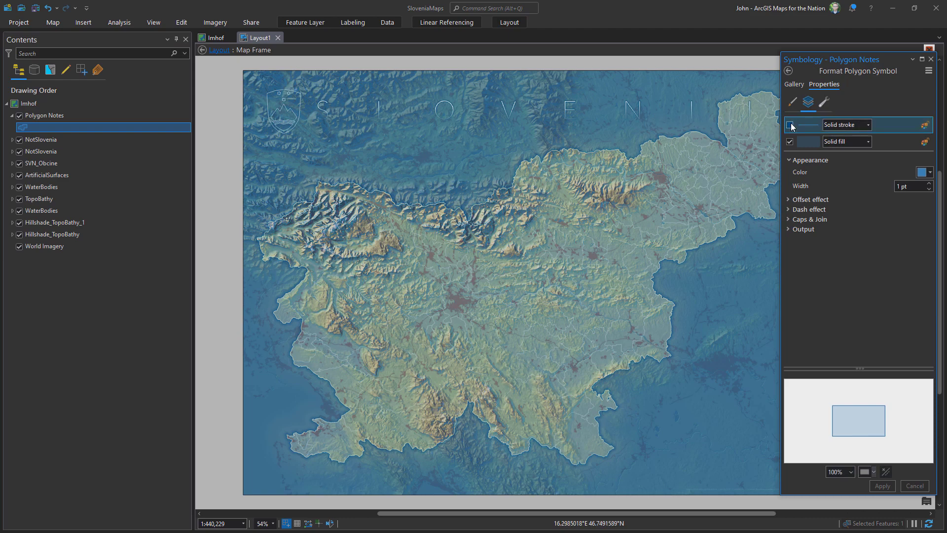
{"action": "left_click", "coordinate": [867, 142]}
{"action": "left_click", "coordinate": [853, 171]}
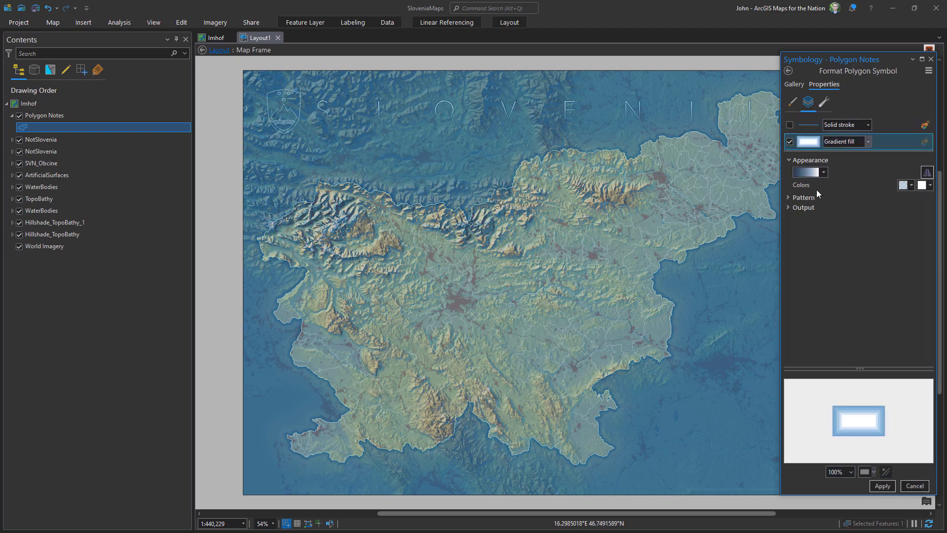
- Apply a continuous circular gradient at 100% size, from black to white
{"action": "left_click", "coordinate": [919, 210]}
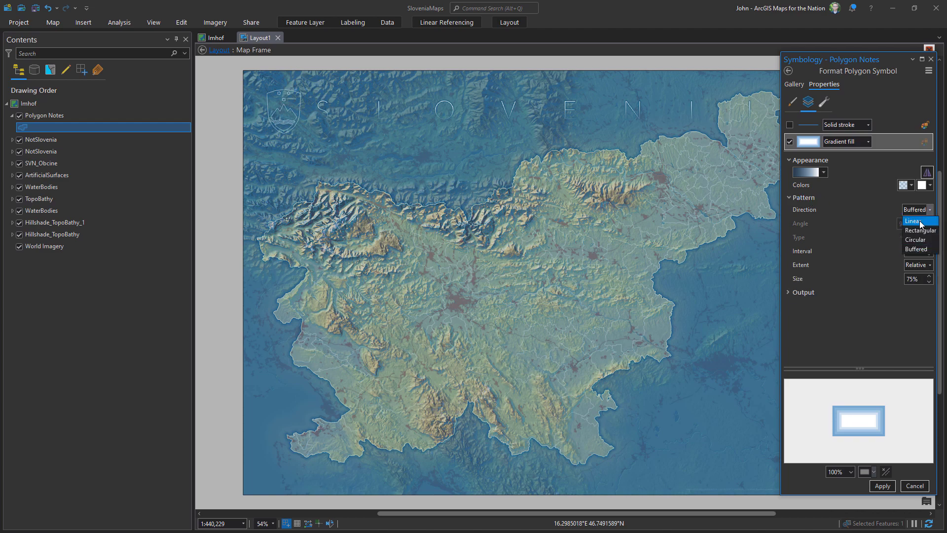
{"action": "left_click", "coordinate": [930, 236]}
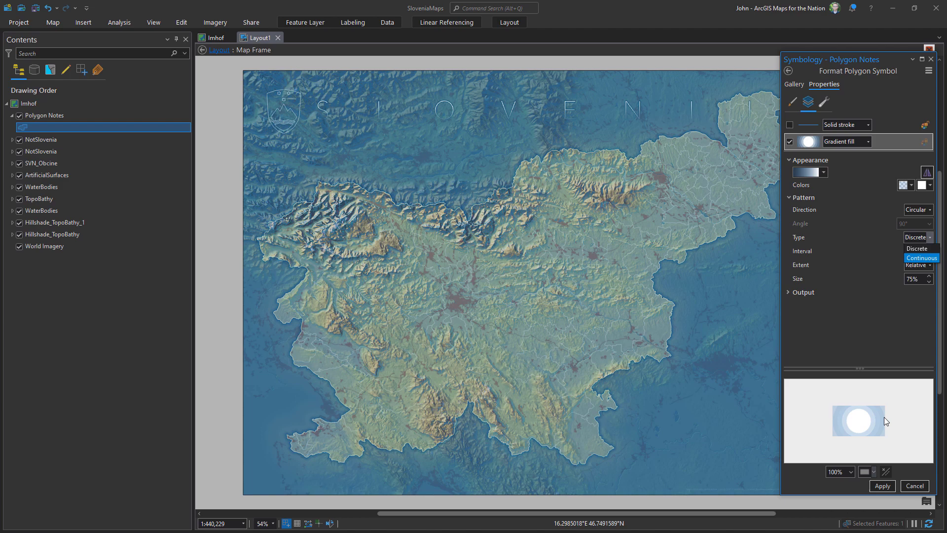
{"action": "left_click", "coordinate": [916, 257]}
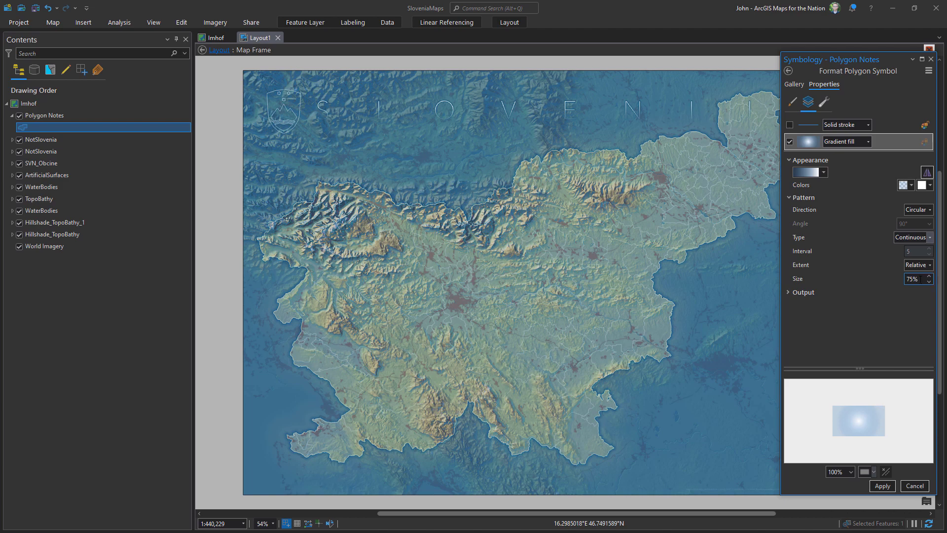
{"action": "type", "text": "100"}
{"action": "key", "text": "Tab"}
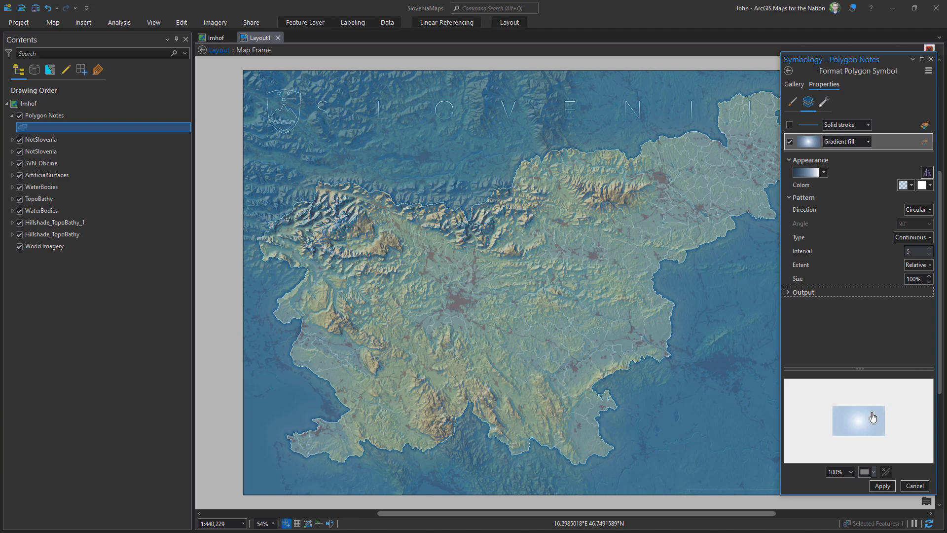
{"action": "left_click", "coordinate": [911, 185]}
{"action": "left_click", "coordinate": [824, 373]}
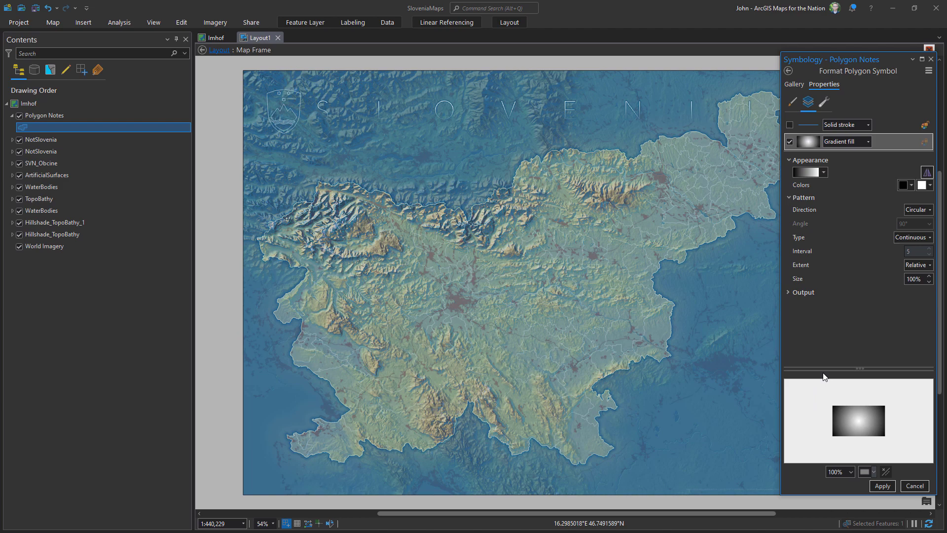
{"action": "left_click", "coordinate": [881, 486]}
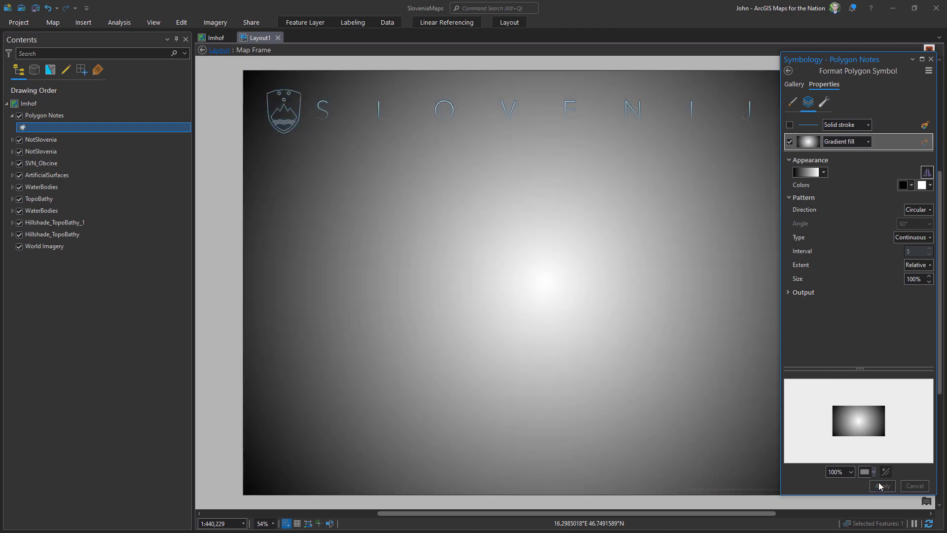
- Set the Polygon Notes layer blend mode to Color Burn
{"action": "left_click", "coordinate": [303, 23]}
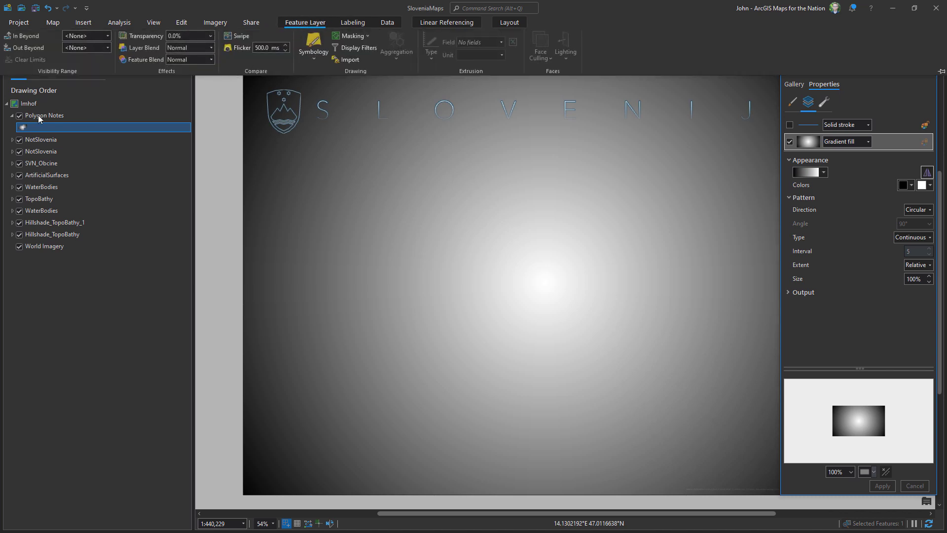
{"action": "left_click", "coordinate": [211, 48]}
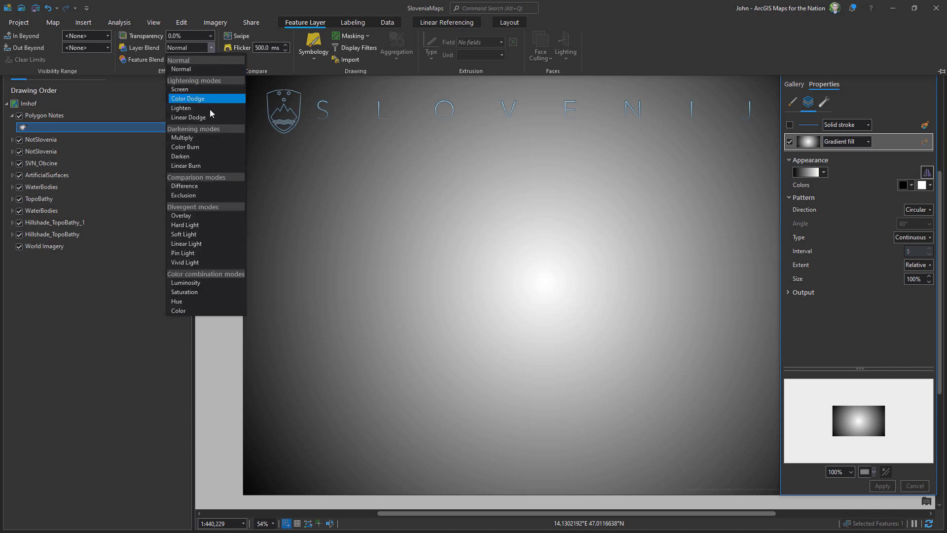
{"action": "left_click", "coordinate": [186, 147]}
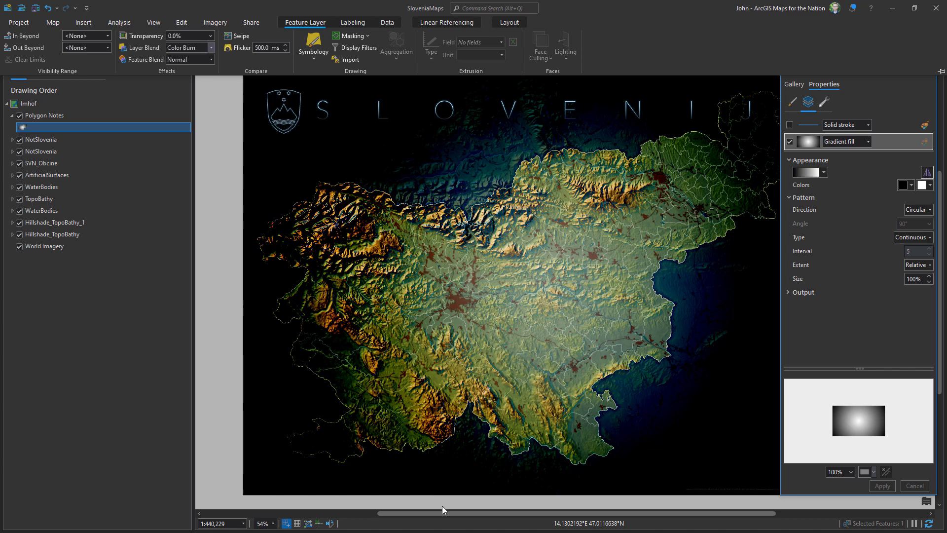
{"action": "left_click_drag", "start_coordinate": [444, 513], "coordinate": [460, 513]}
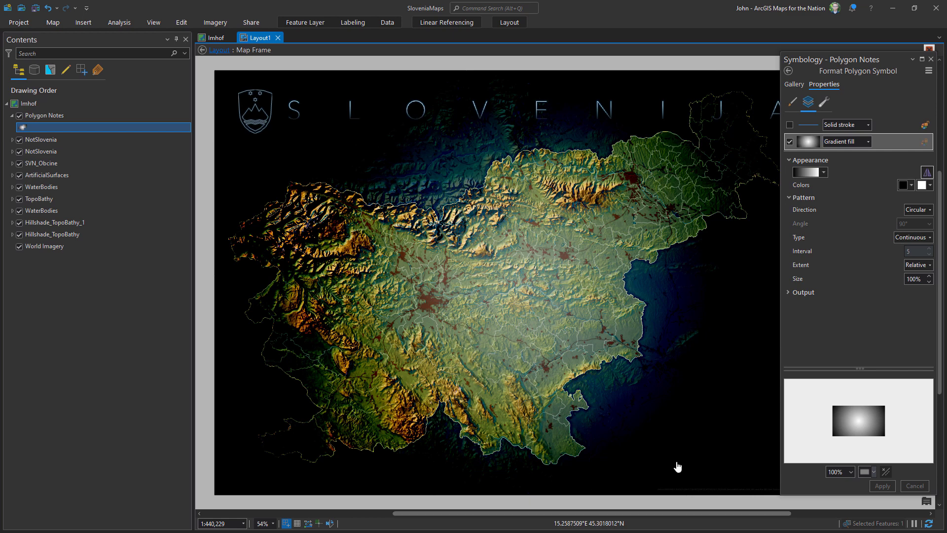
- Try successively lighter greys for the gradient's first colour, applying each one
{"action": "left_click", "coordinate": [903, 188]}
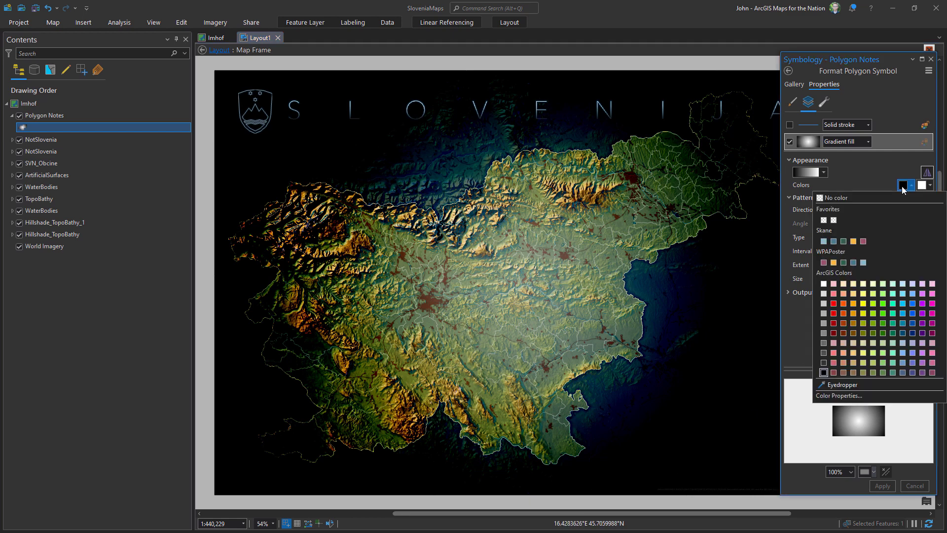
{"action": "left_click", "coordinate": [823, 351]}
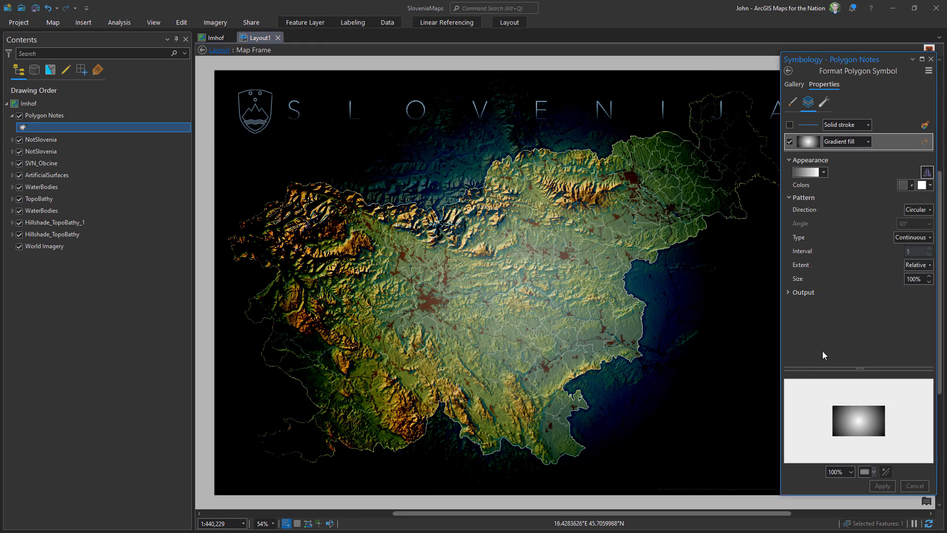
{"action": "left_click", "coordinate": [879, 485]}
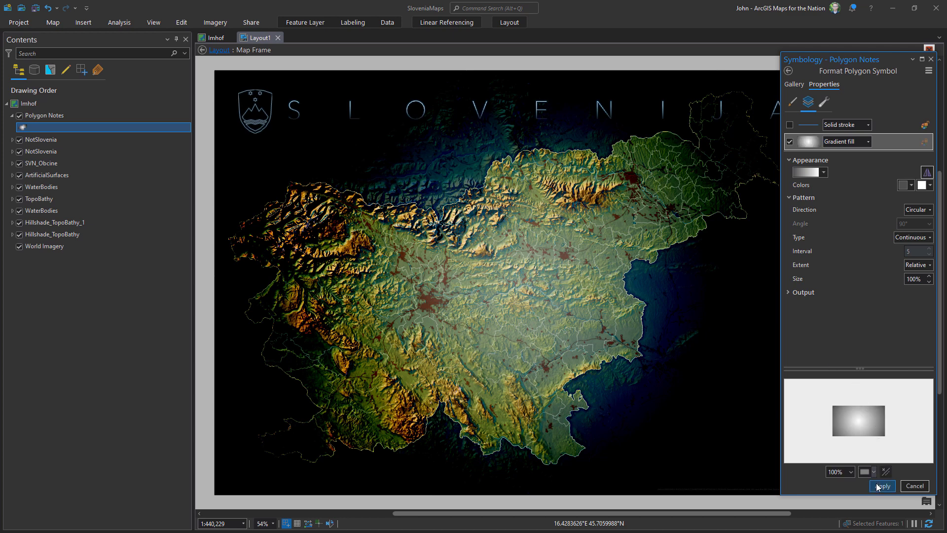
{"action": "left_click", "coordinate": [903, 186]}
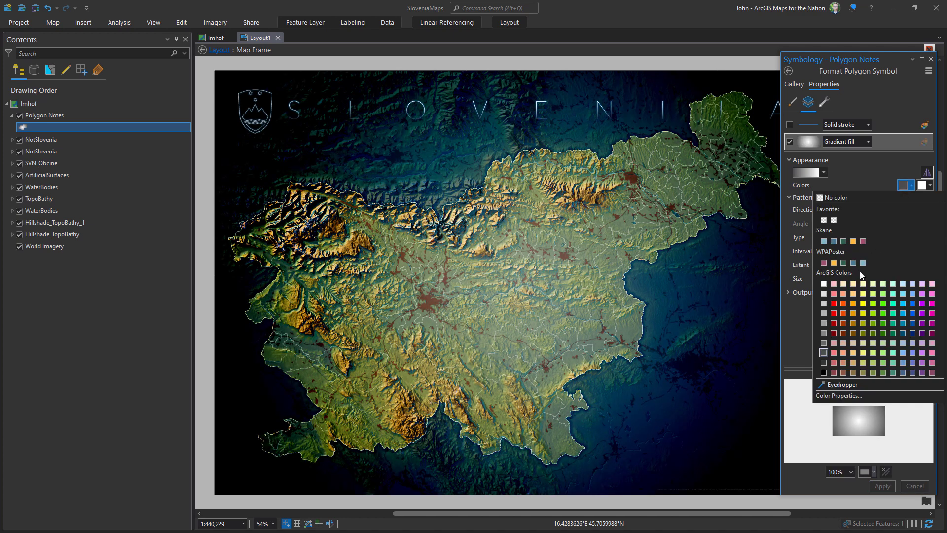
{"action": "left_click", "coordinate": [824, 322]}
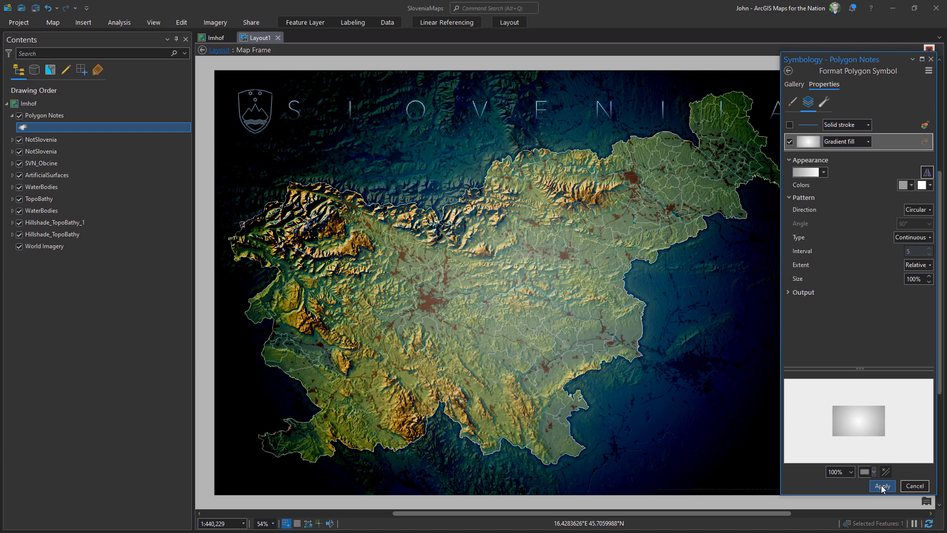
{"action": "left_click", "coordinate": [880, 485]}
{"action": "left_click", "coordinate": [905, 186]}
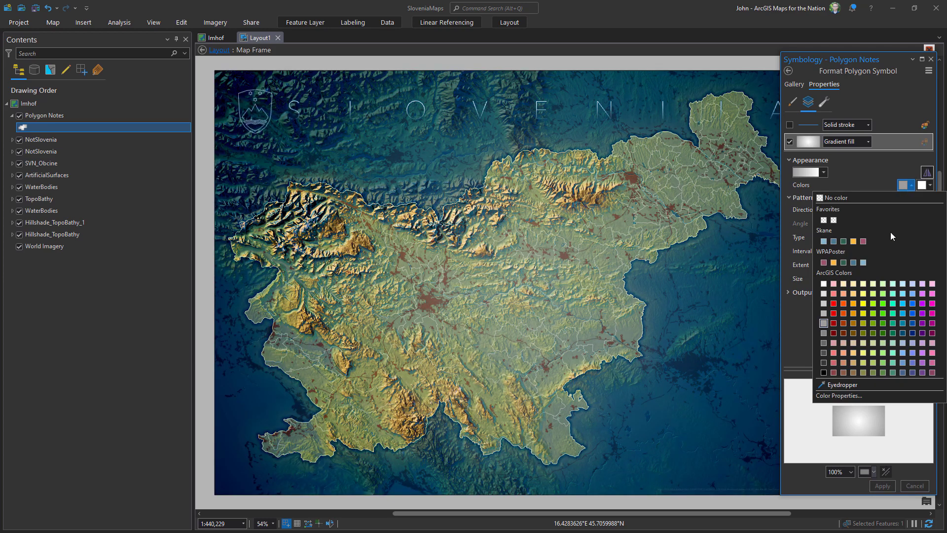
{"action": "left_click", "coordinate": [826, 317]}
{"action": "left_click", "coordinate": [879, 487]}
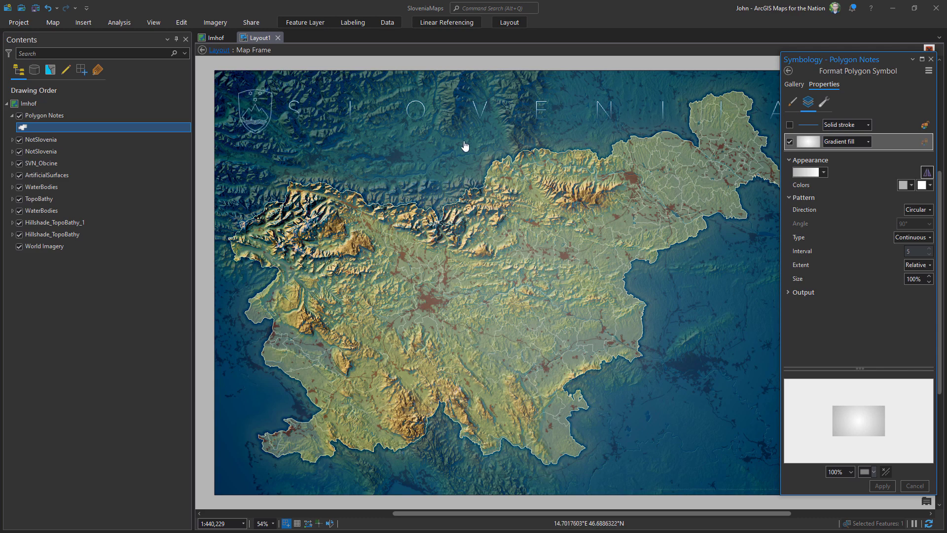
- Add a white colour stop at about 48% in the gradient's Color Scheme Editor
{"action": "left_click", "coordinate": [821, 173]}
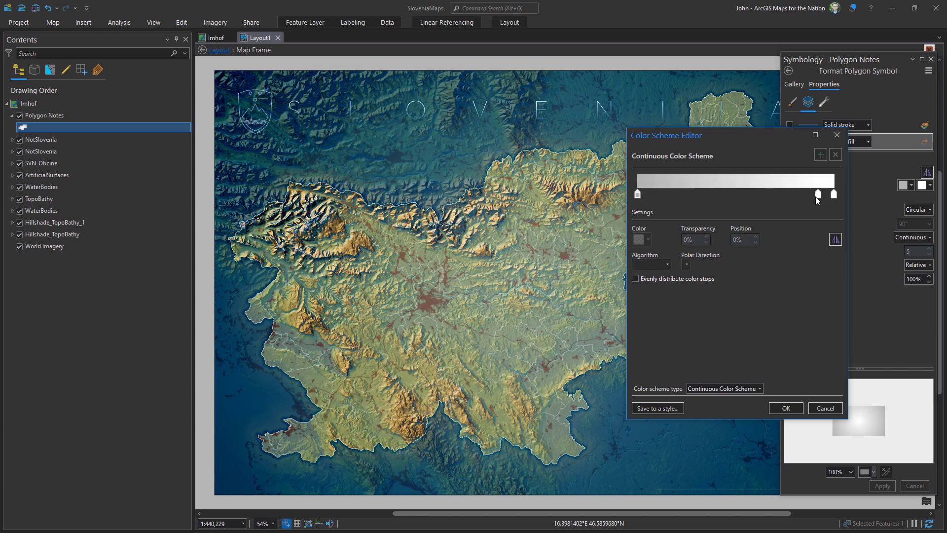
{"action": "left_click_drag", "start_coordinate": [835, 197], "coordinate": [758, 194]}
{"action": "left_click", "coordinate": [732, 194]}
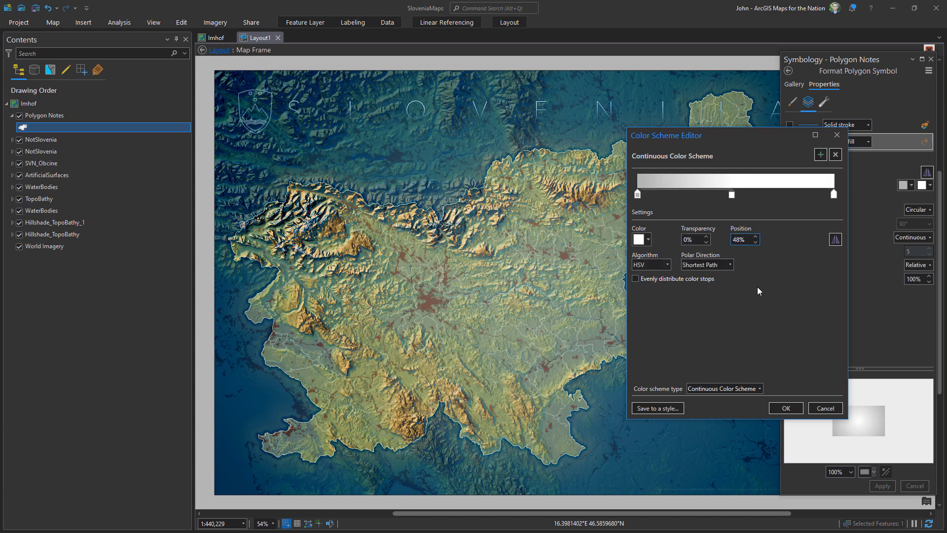
{"action": "left_click", "coordinate": [788, 409]}
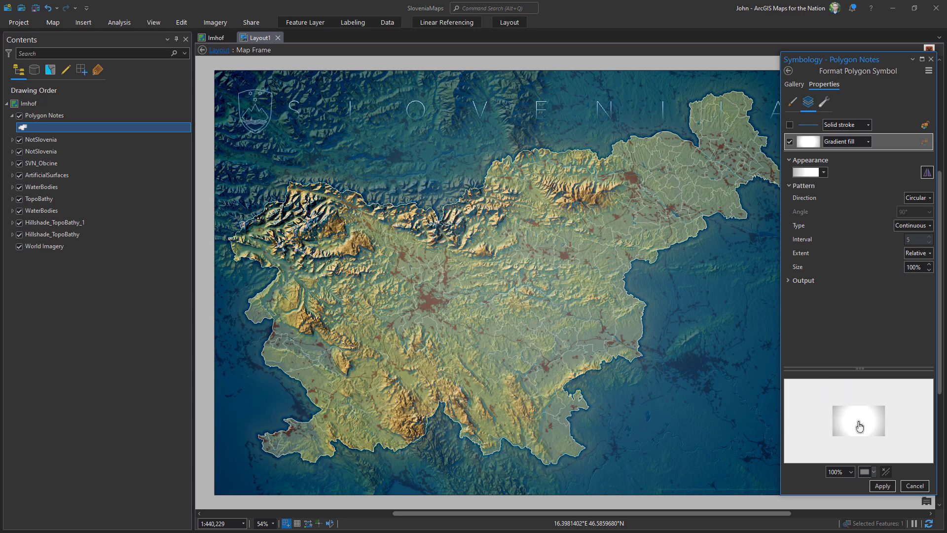
- Apply the edited gradient, close Symbology, and exit the map frame
{"action": "left_click", "coordinate": [881, 487]}
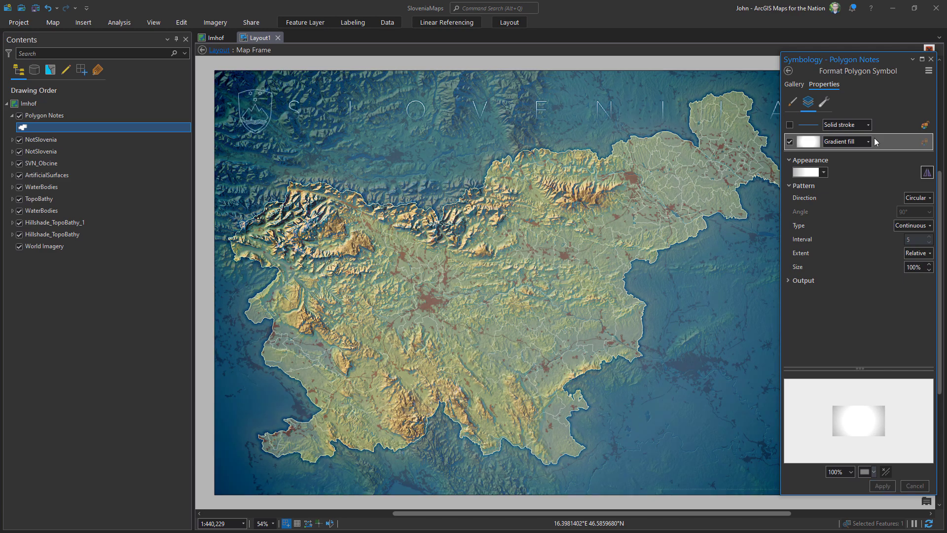
{"action": "left_click", "coordinate": [931, 60]}
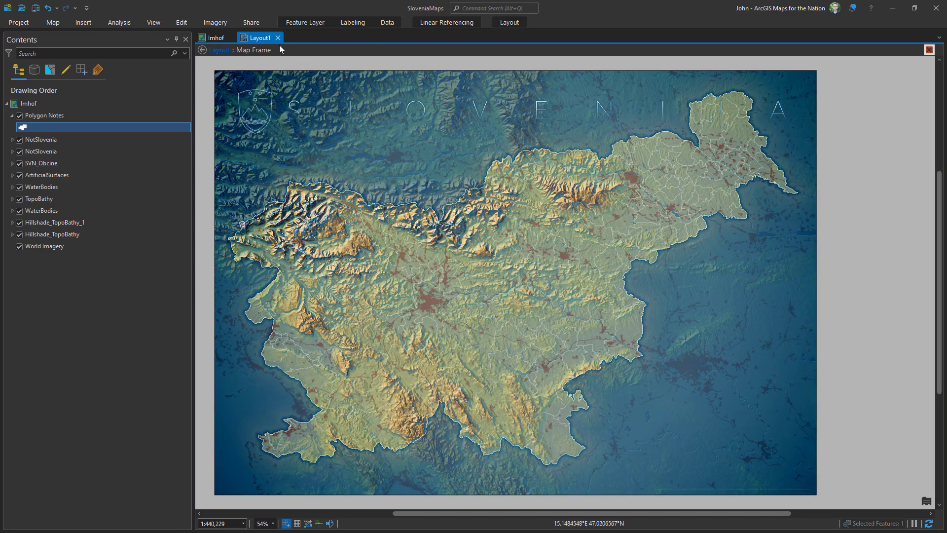
{"action": "left_click", "coordinate": [203, 50]}
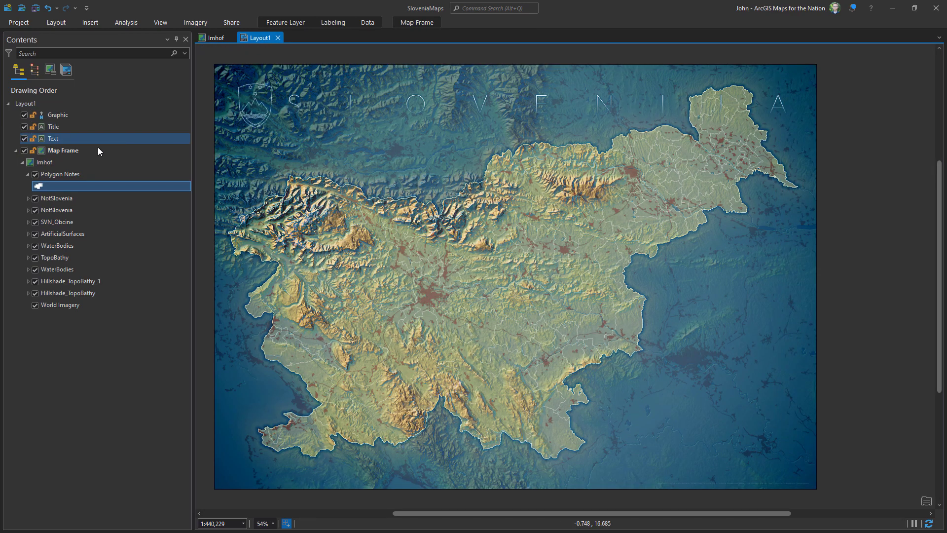
- Toggle Polygon Notes off, on, and off again to compare the vignette
{"action": "left_click", "coordinate": [34, 175]}
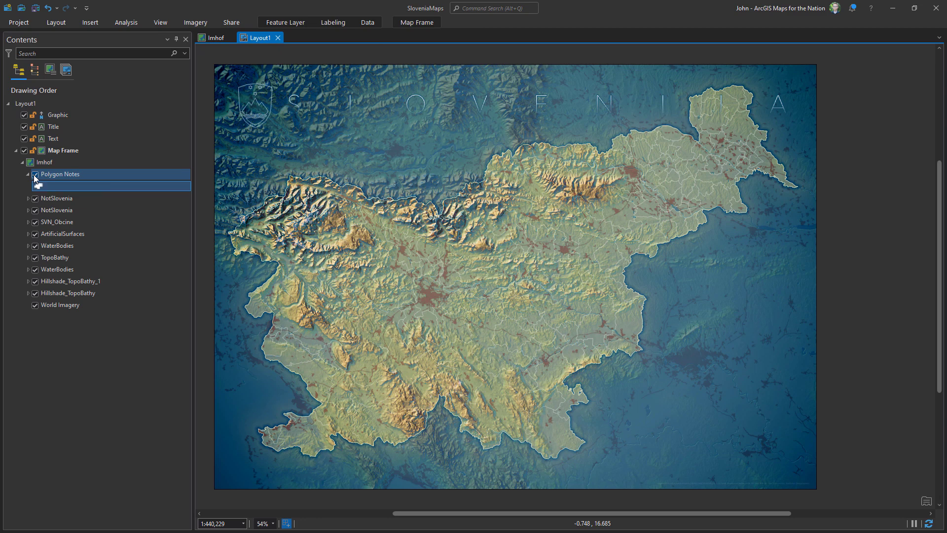
{"action": "left_click", "coordinate": [34, 175]}
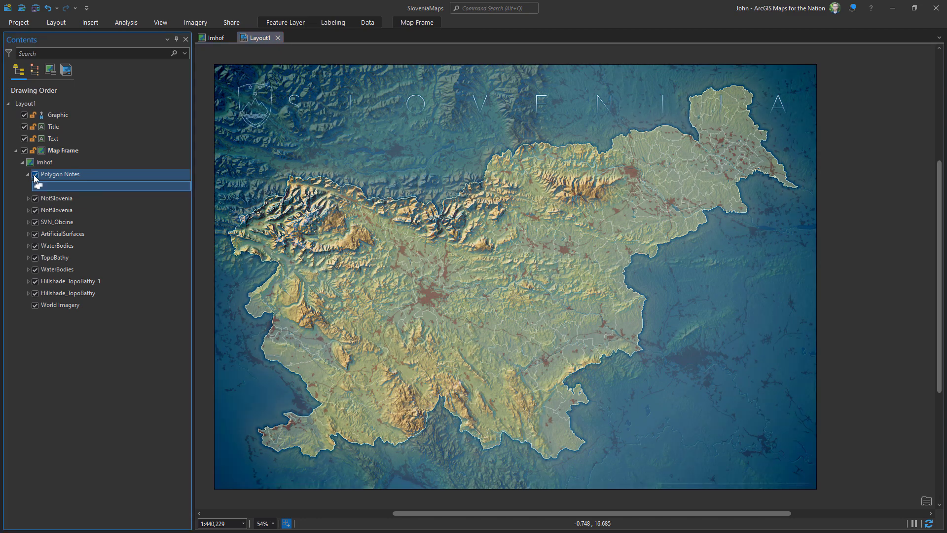
{"action": "left_click", "coordinate": [34, 175]}
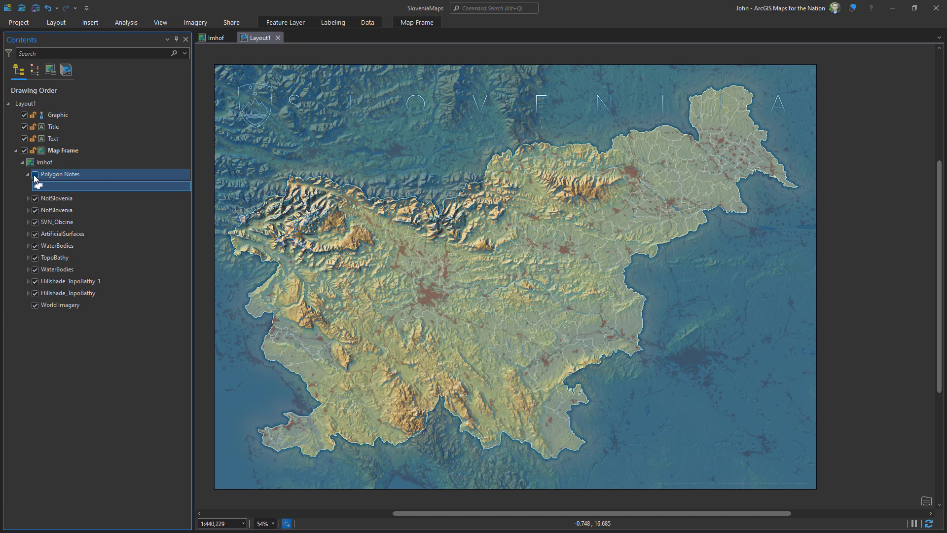